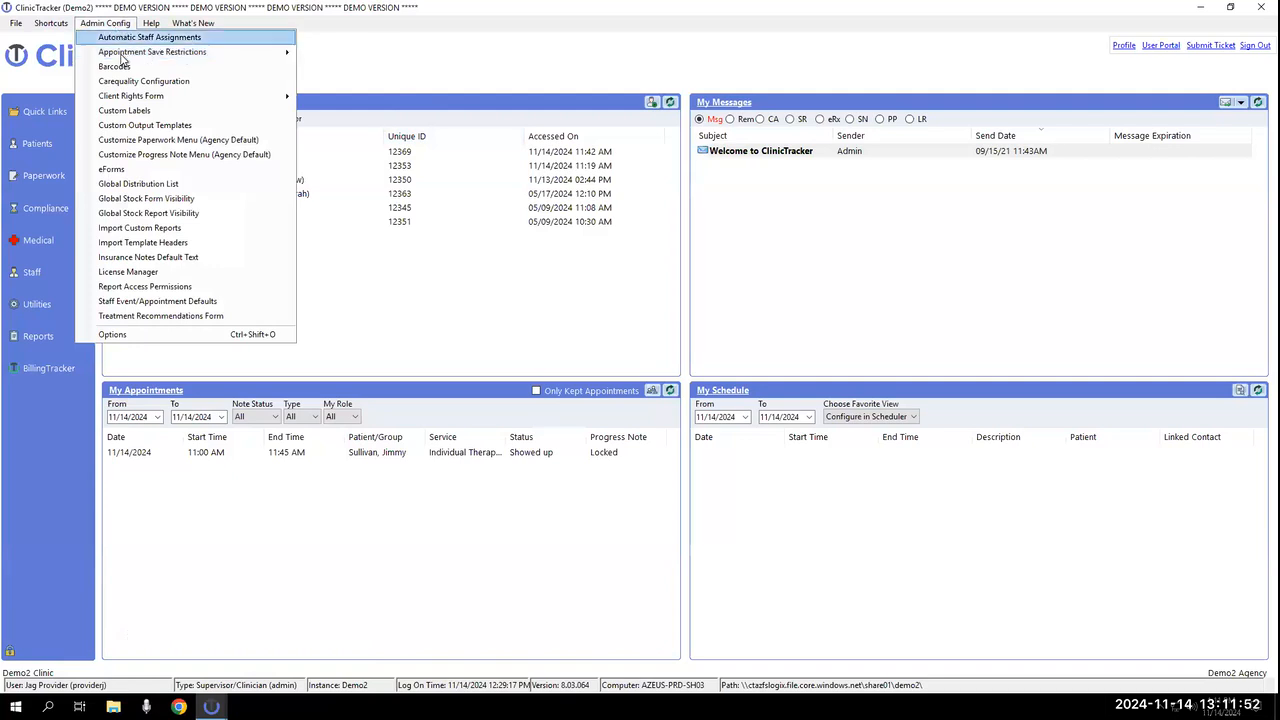
- Search the Options for "restr" and view the Scheduling setting Respect Appointment Save Restrictions for Scheduler Events
{"action": "mouse_move", "coordinate": [122, 56]}
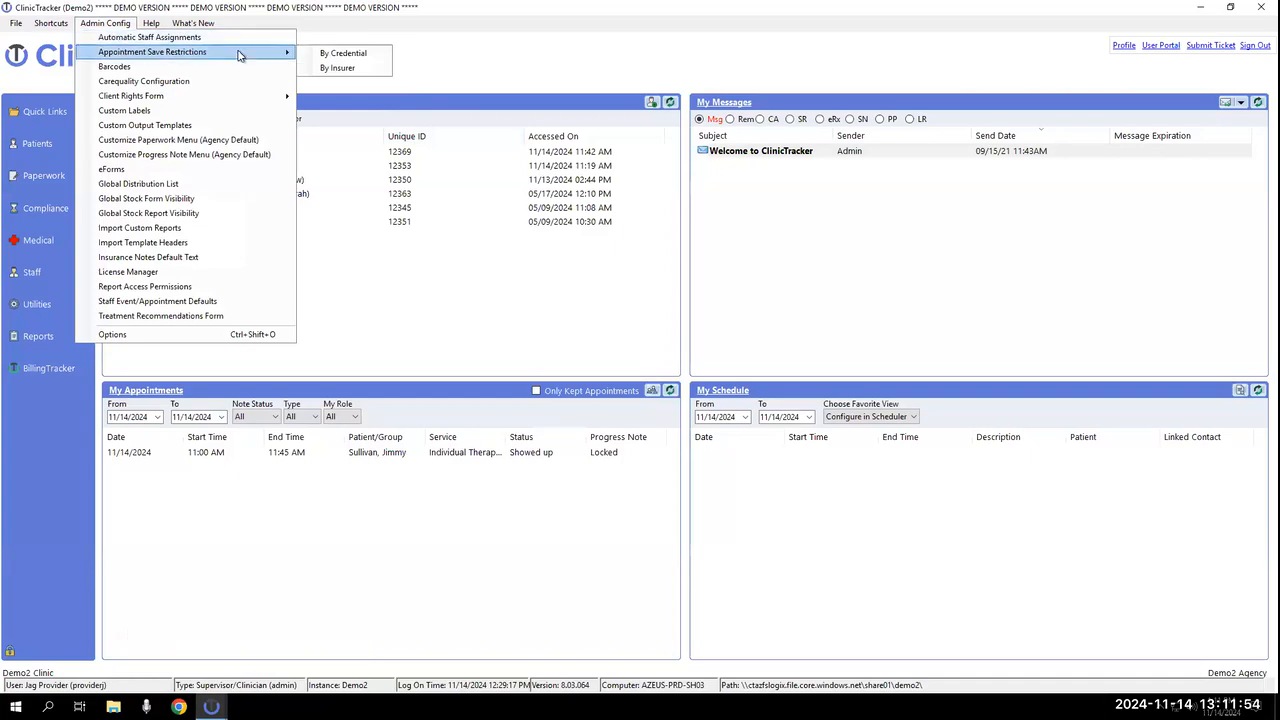
{"action": "left_click", "coordinate": [494, 77]}
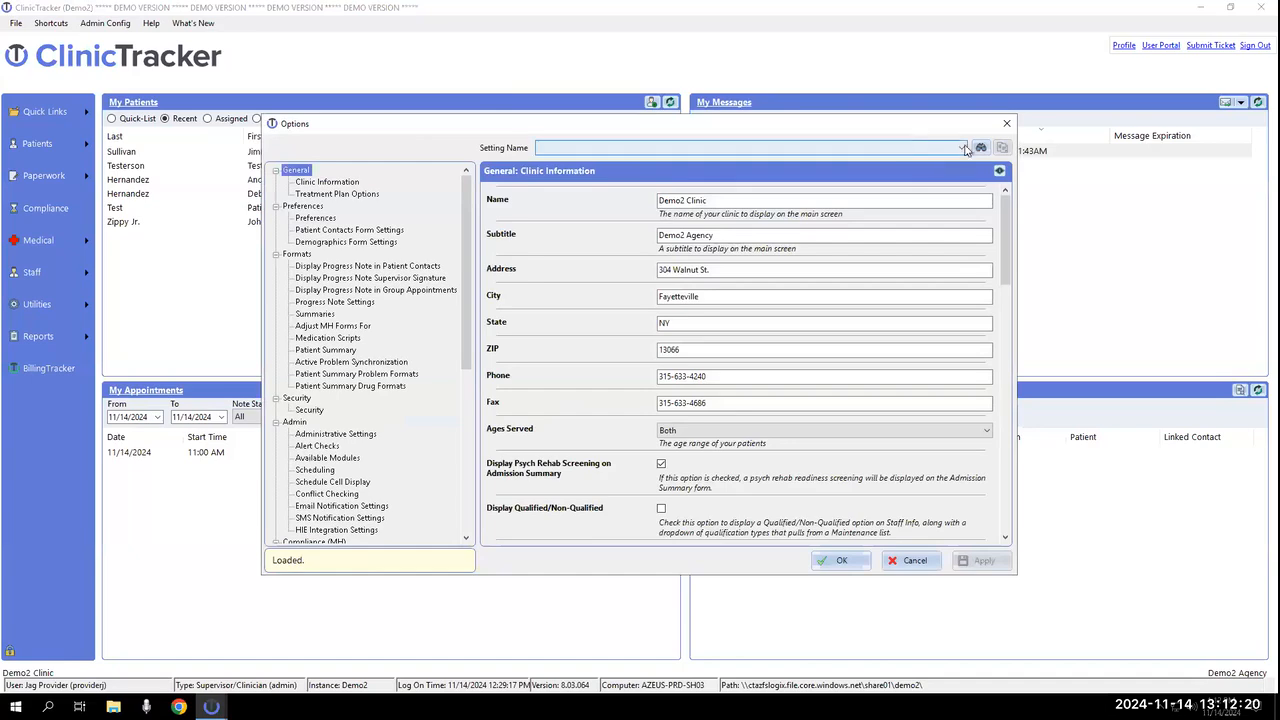
{"action": "left_click", "coordinate": [982, 148]}
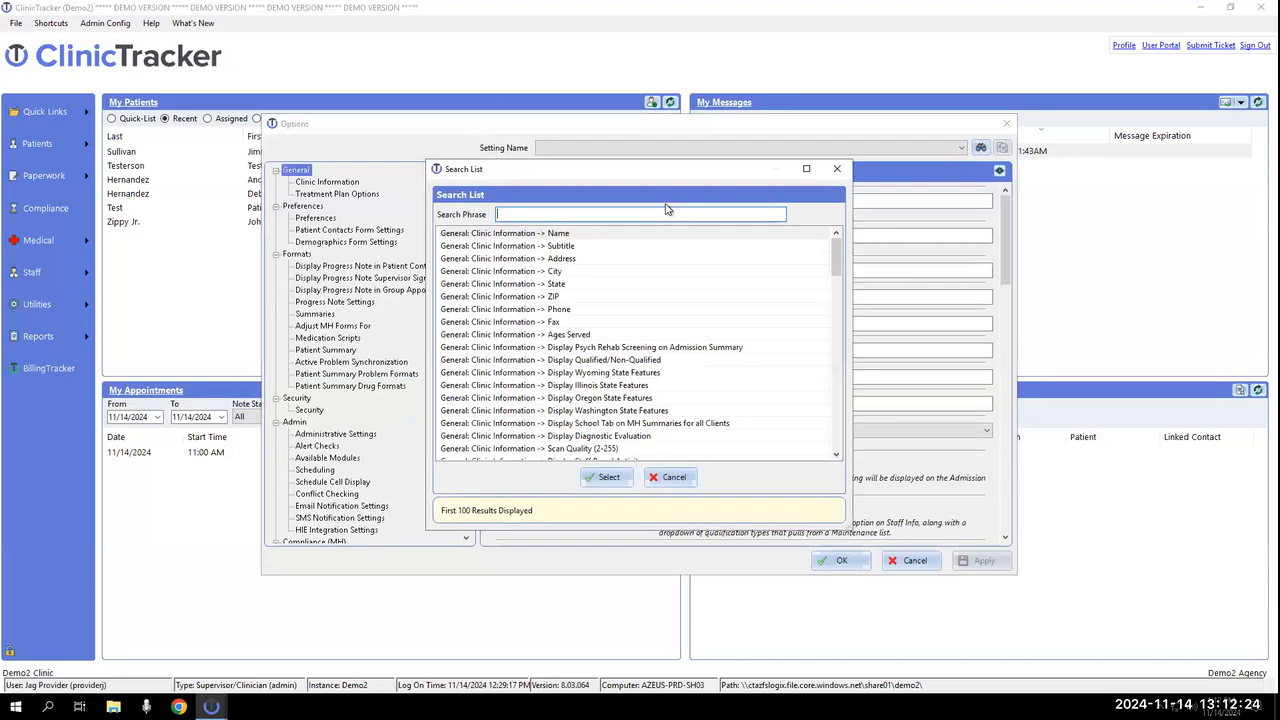
{"action": "type", "text": "restr"}
{"action": "left_click", "coordinate": [565, 310]}
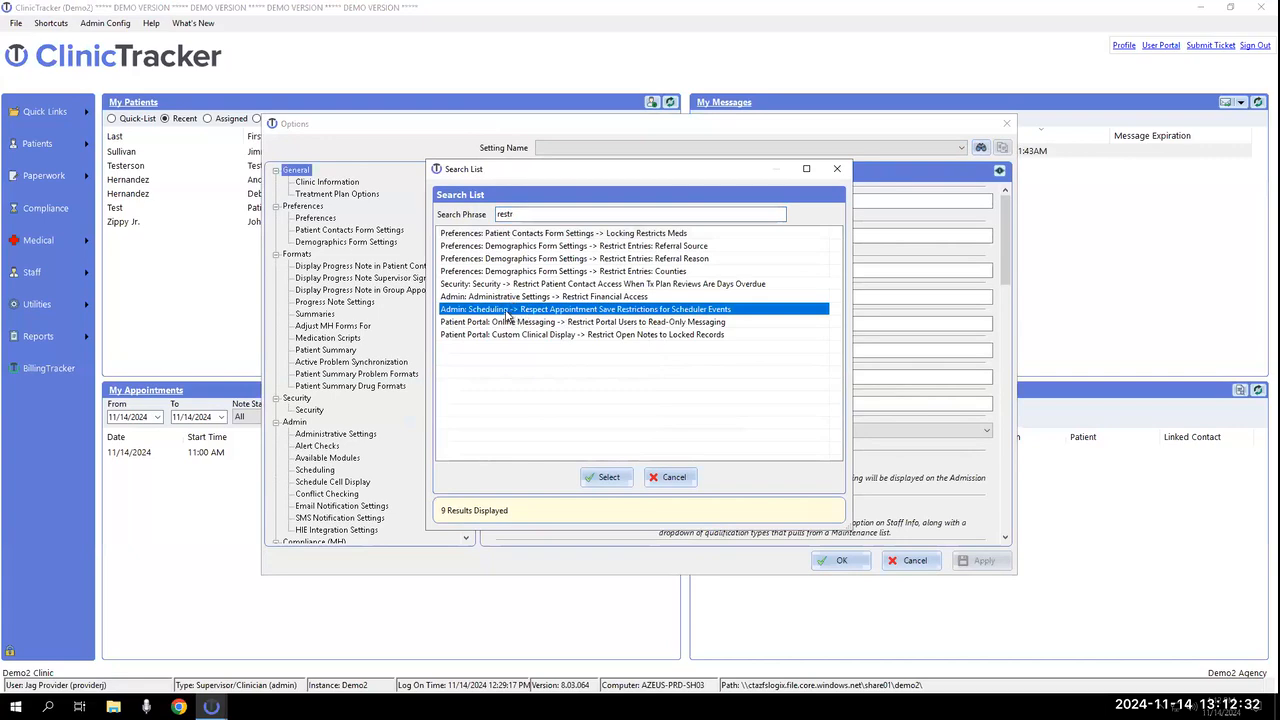
{"action": "double_click", "coordinate": [507, 312]}
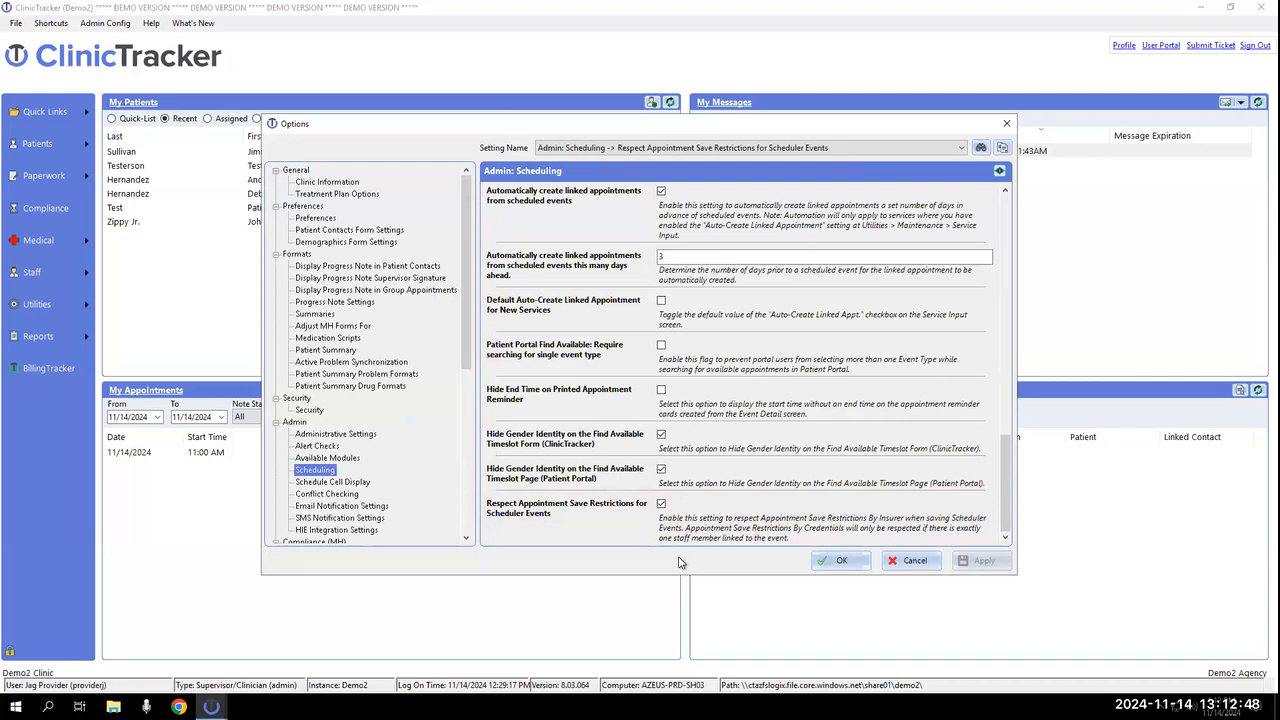
{"action": "left_click", "coordinate": [1008, 124]}
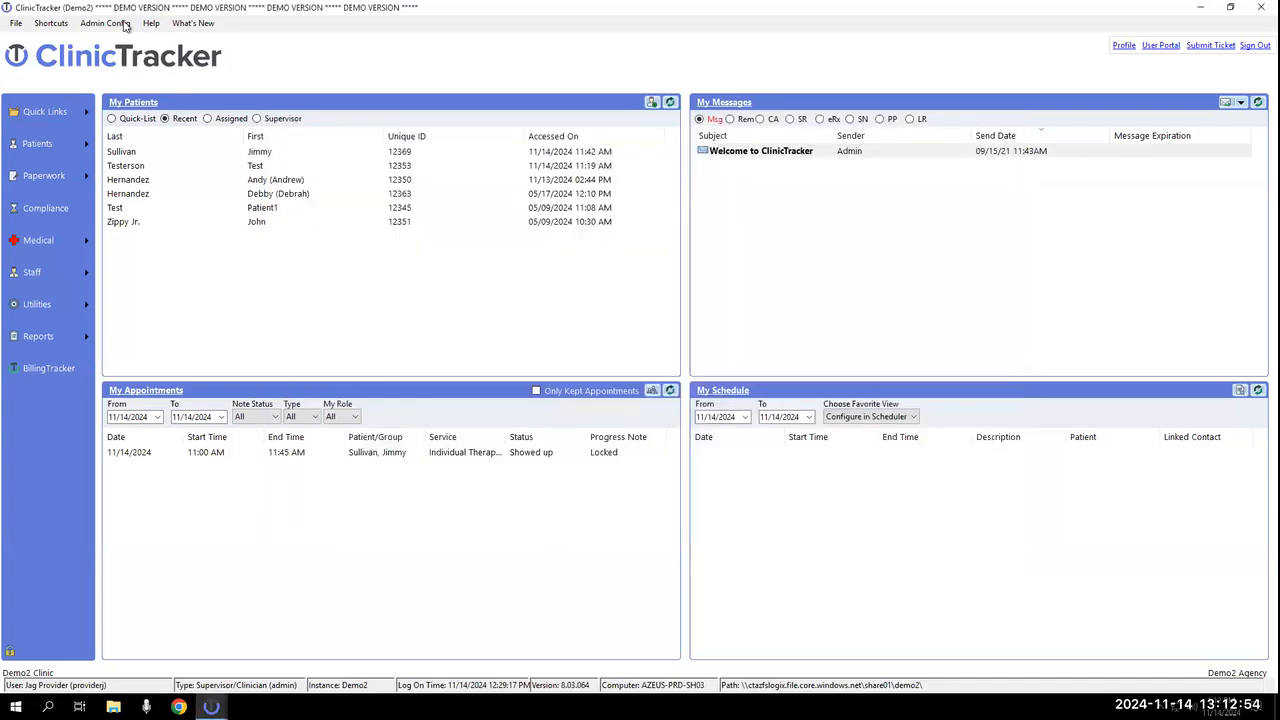
- View the appointment save restrictions by credential for MD, including its disallowed insurers, and close them without changes
{"action": "left_click", "coordinate": [124, 26]}
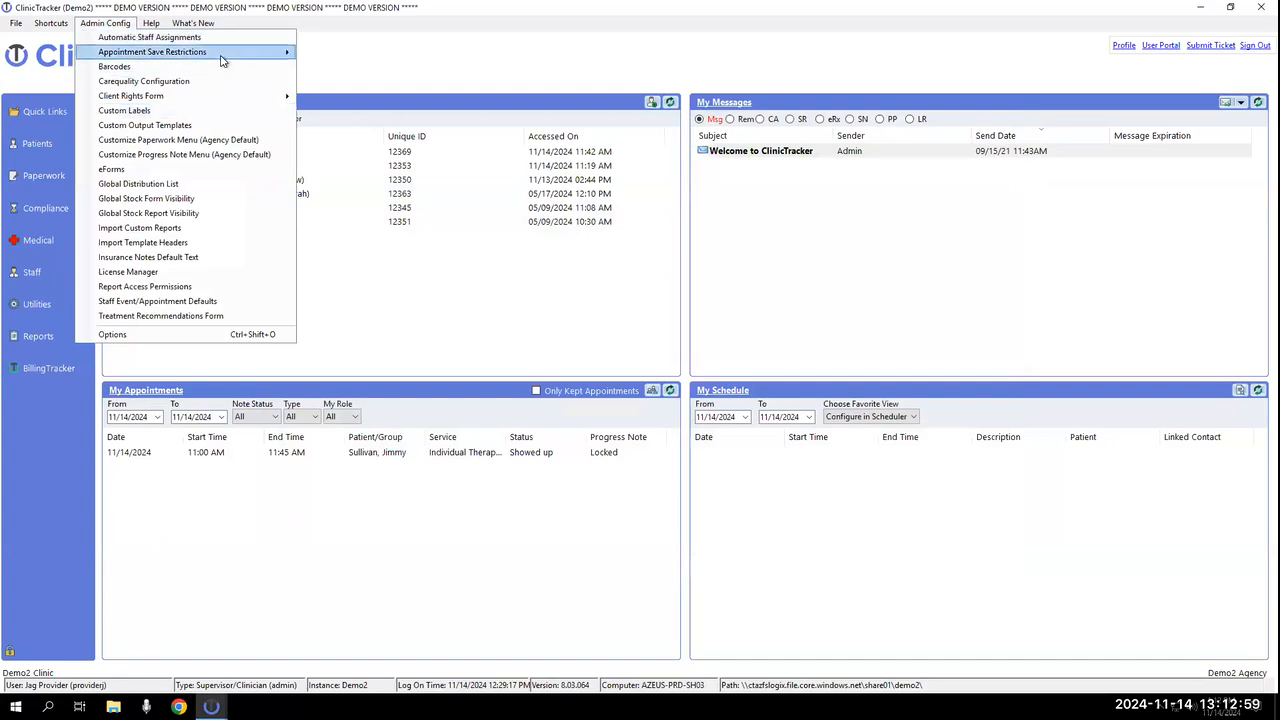
{"action": "mouse_move", "coordinate": [285, 52]}
{"action": "left_click", "coordinate": [330, 53]}
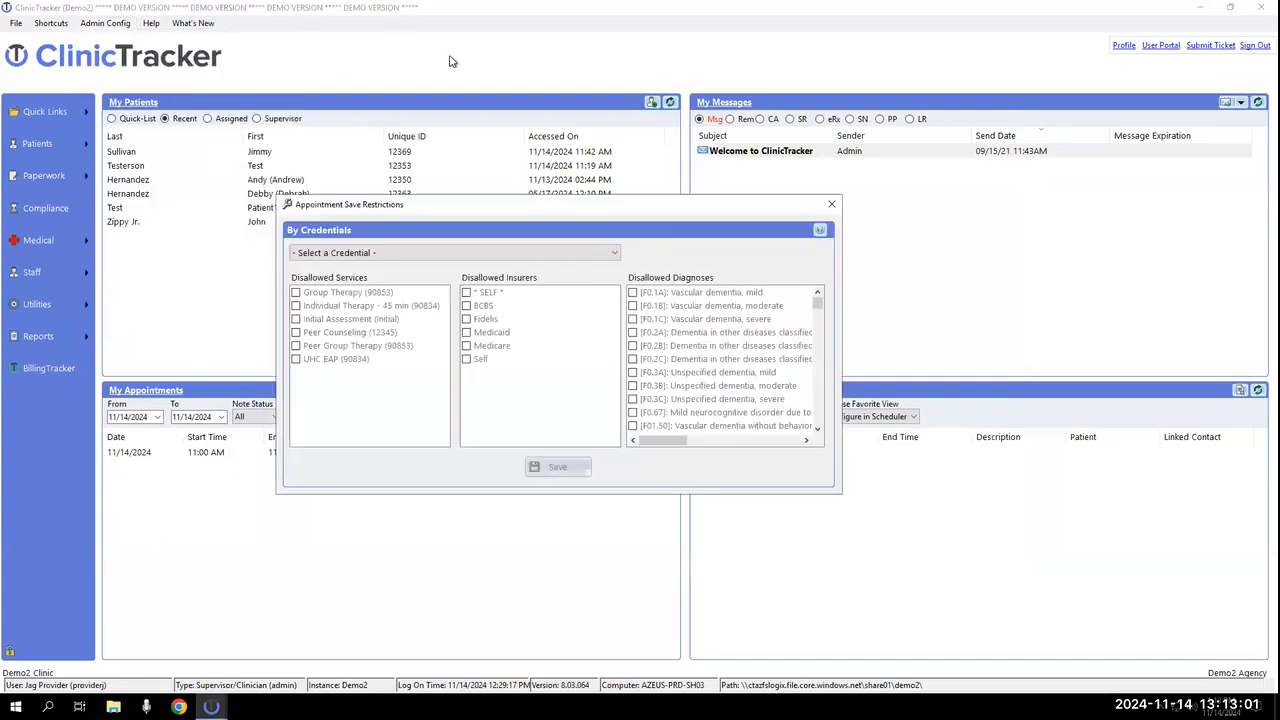
{"action": "left_click", "coordinate": [404, 254]}
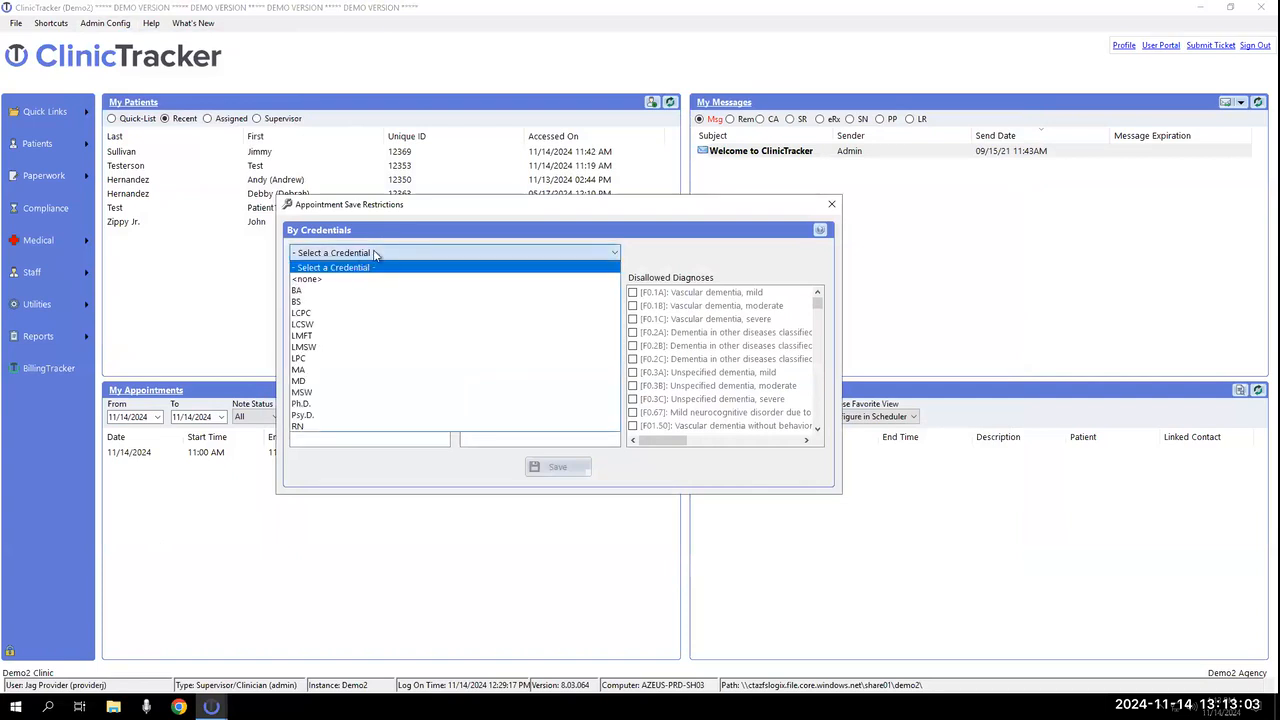
{"action": "left_click", "coordinate": [401, 208]}
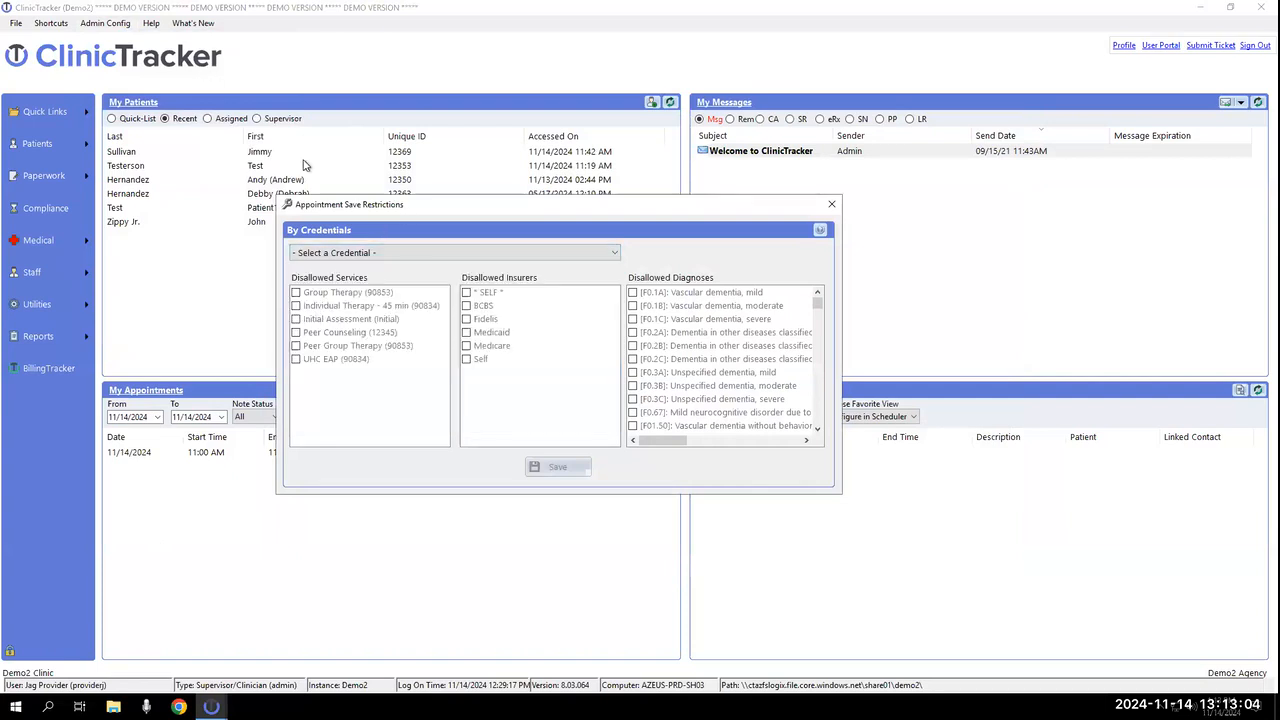
{"action": "left_click", "coordinate": [400, 256]}
{"action": "left_click", "coordinate": [400, 256]}
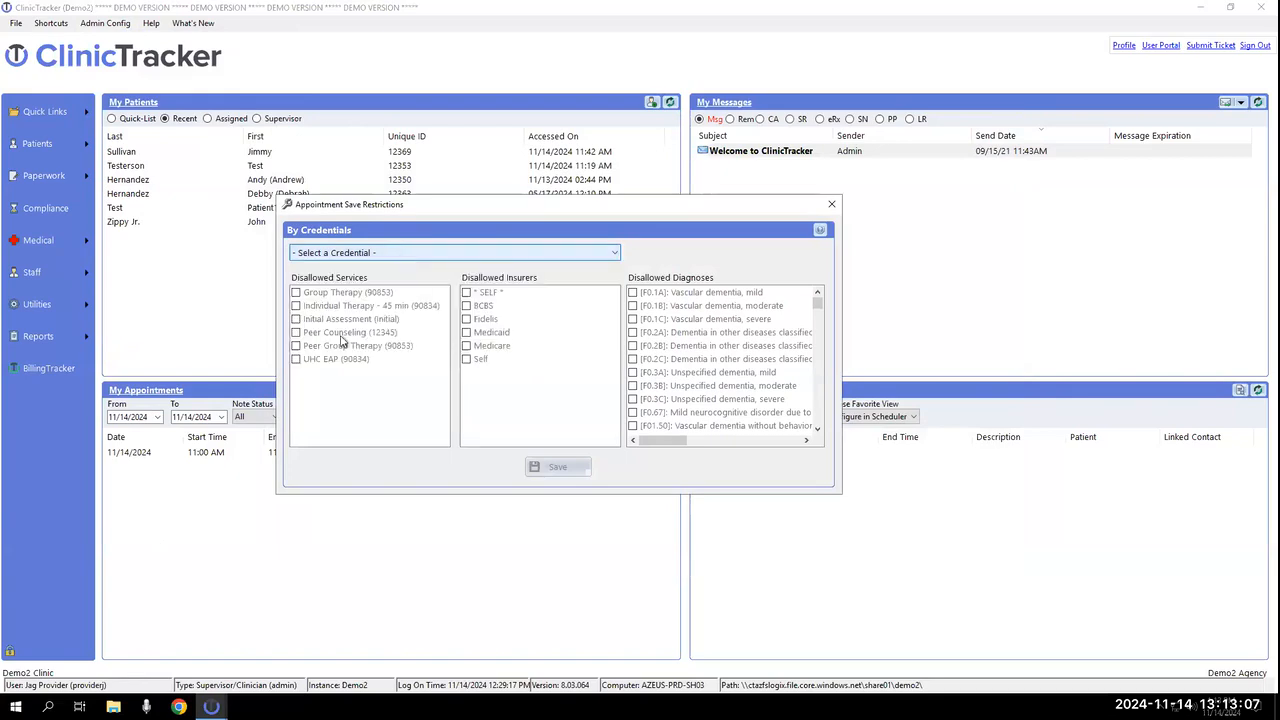
{"action": "left_click", "coordinate": [400, 256]}
{"action": "left_click", "coordinate": [400, 380]}
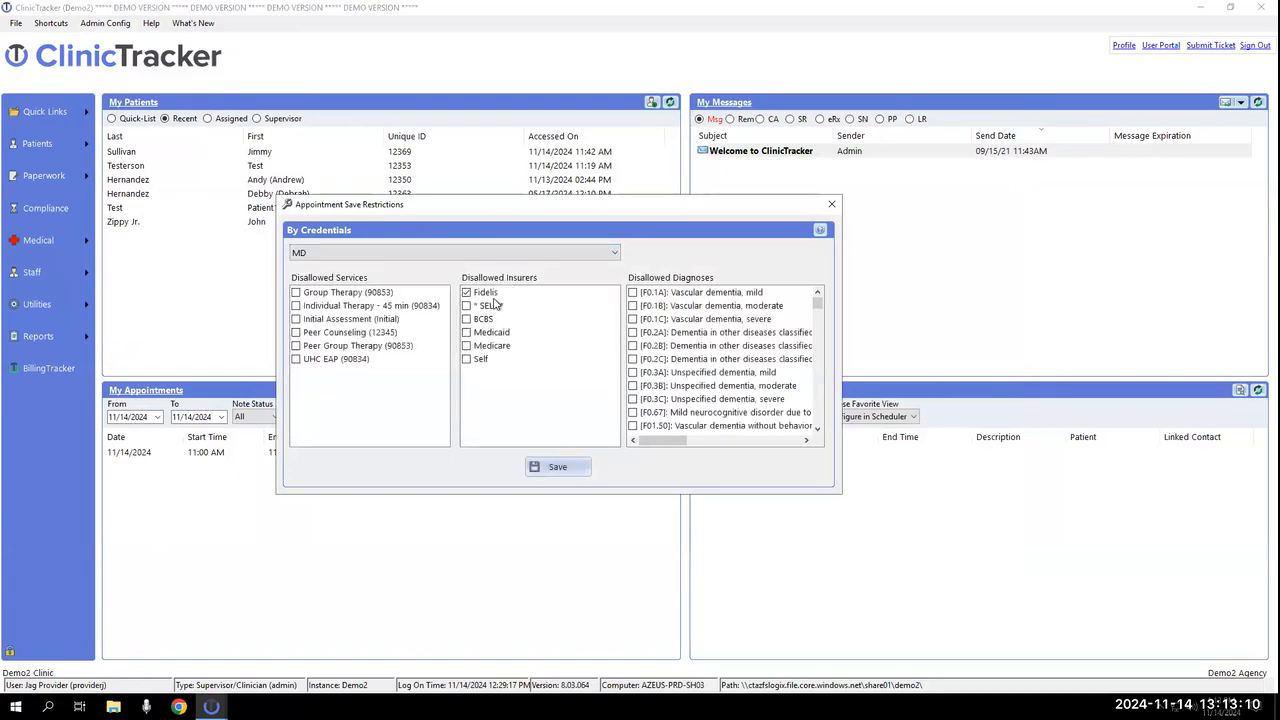
{"action": "left_click", "coordinate": [483, 300]}
{"action": "mouse_move", "coordinate": [817, 304]}
{"action": "left_mouse_down"}
{"action": "mouse_move", "coordinate": [817, 337]}
{"action": "mouse_move", "coordinate": [817, 302]}
{"action": "left_mouse_up"}
{"action": "left_click", "coordinate": [831, 204]}
- Open the scheduler for November 14, 2024 and start a 1:30 PM event linked to the first patient in the recent list
{"action": "left_click", "coordinate": [725, 392]}
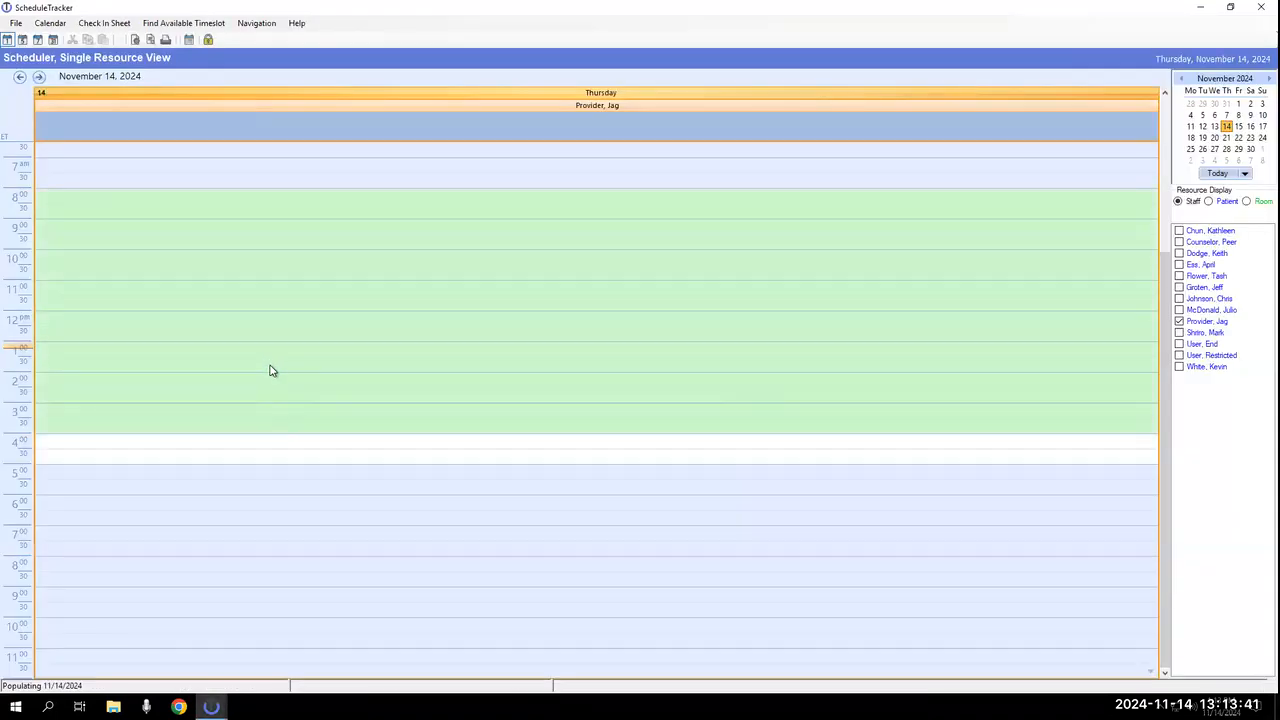
{"action": "double_click", "coordinate": [271, 364]}
{"action": "left_click", "coordinate": [890, 284]}
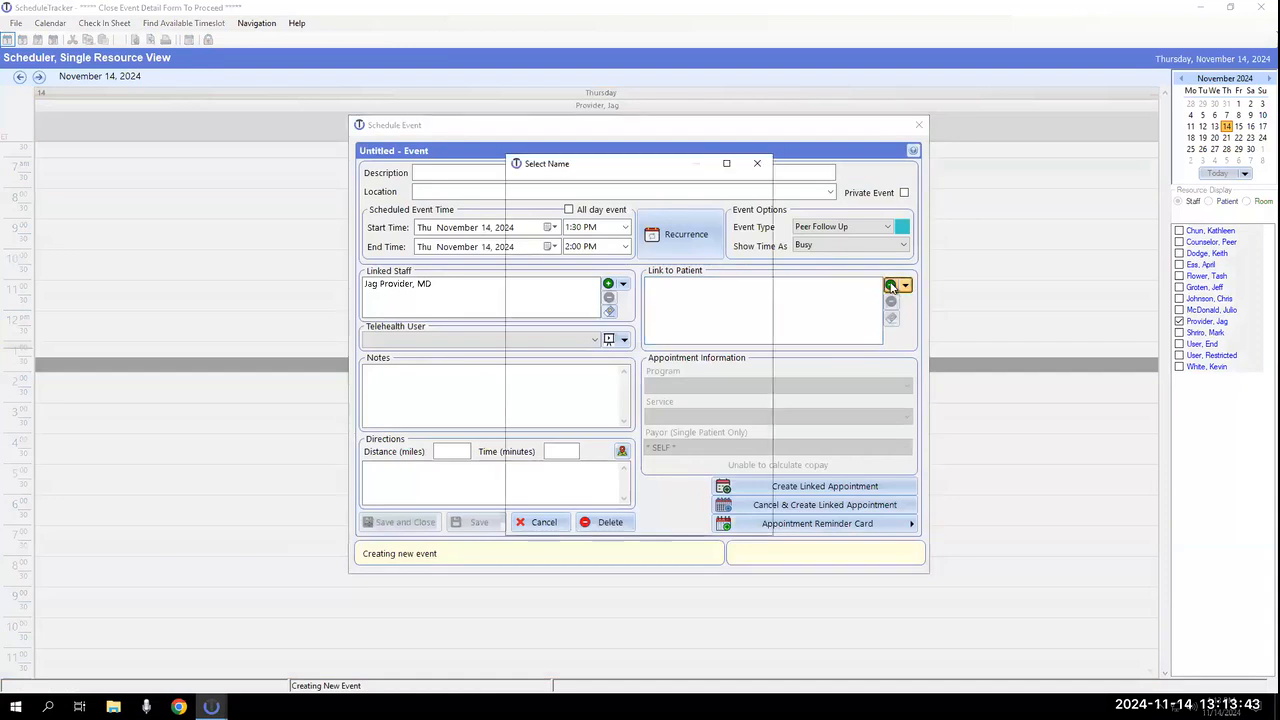
{"action": "left_click", "coordinate": [517, 469]}
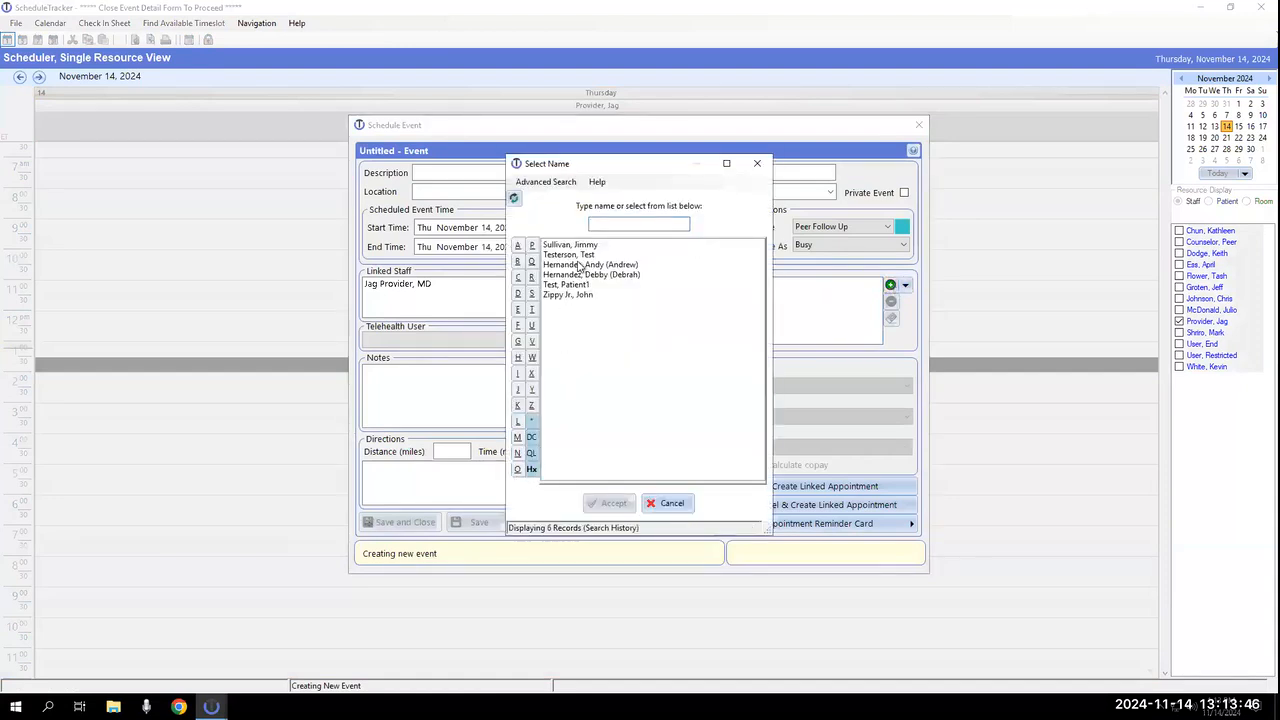
{"action": "double_click", "coordinate": [583, 245]}
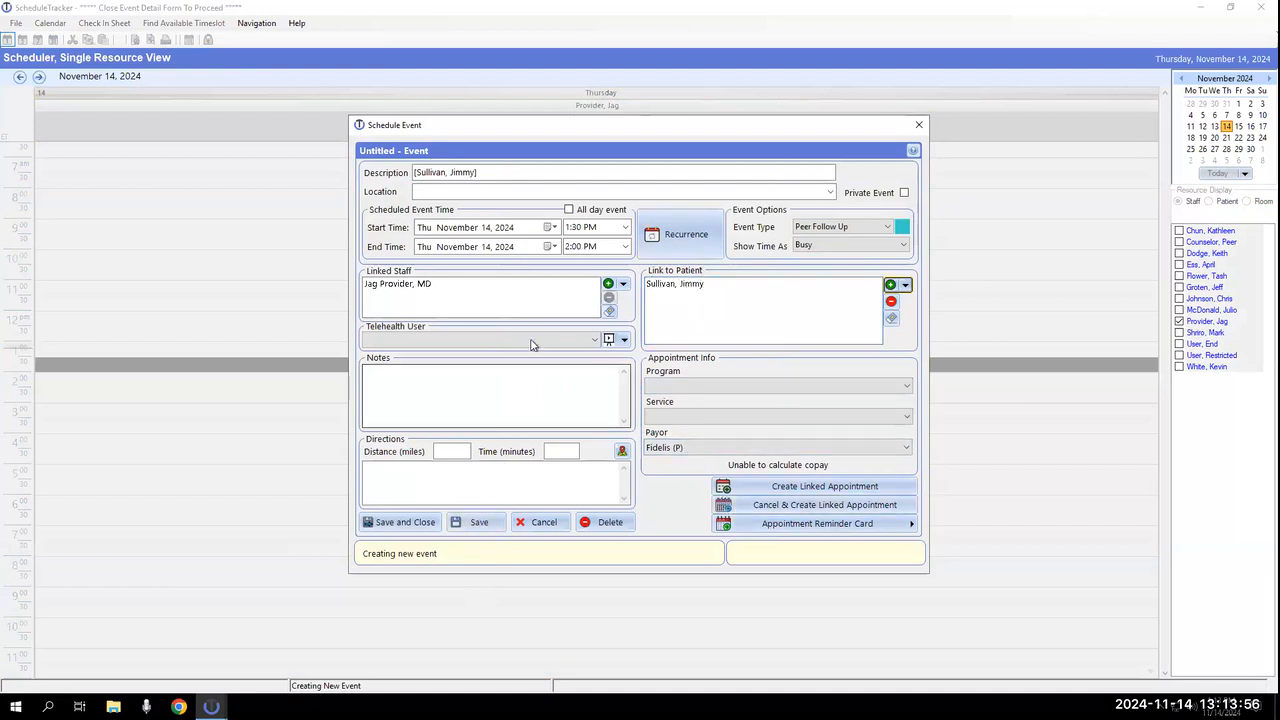
- Try to save the event with the Fidelis payor for the MD provider, and discard the event unsaved
{"action": "left_click", "coordinate": [486, 522]}
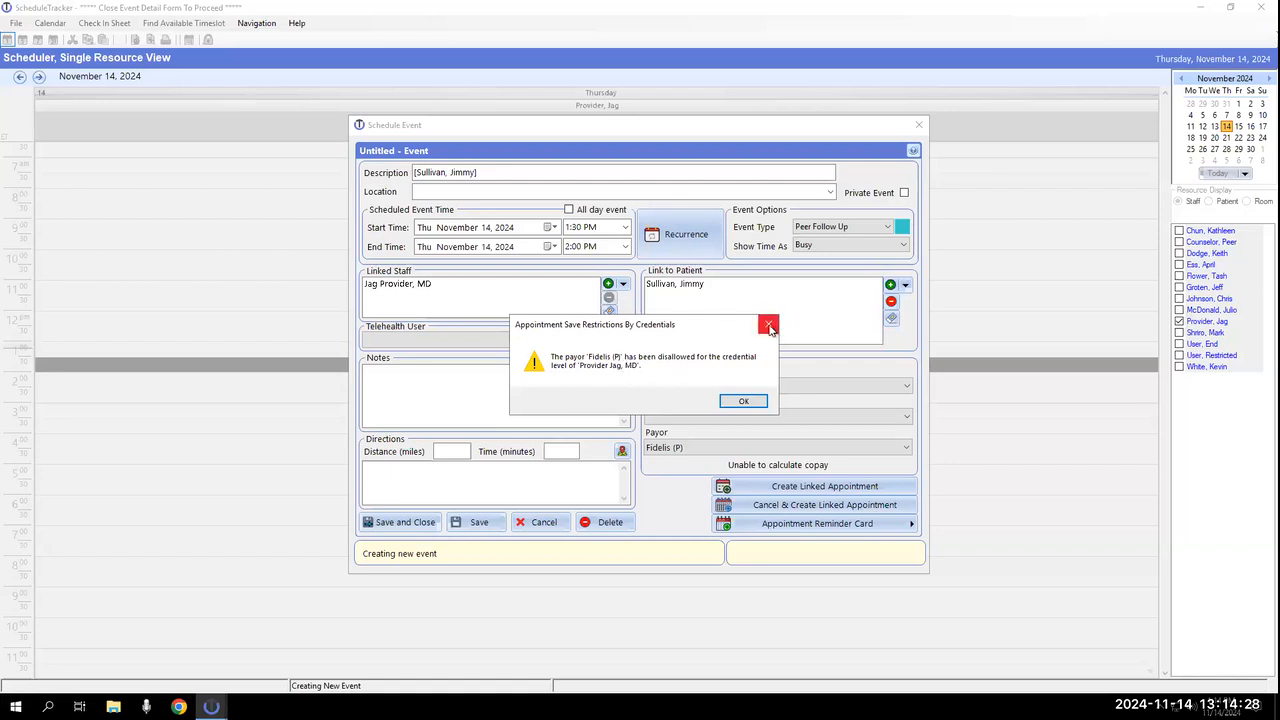
{"action": "left_click", "coordinate": [768, 325]}
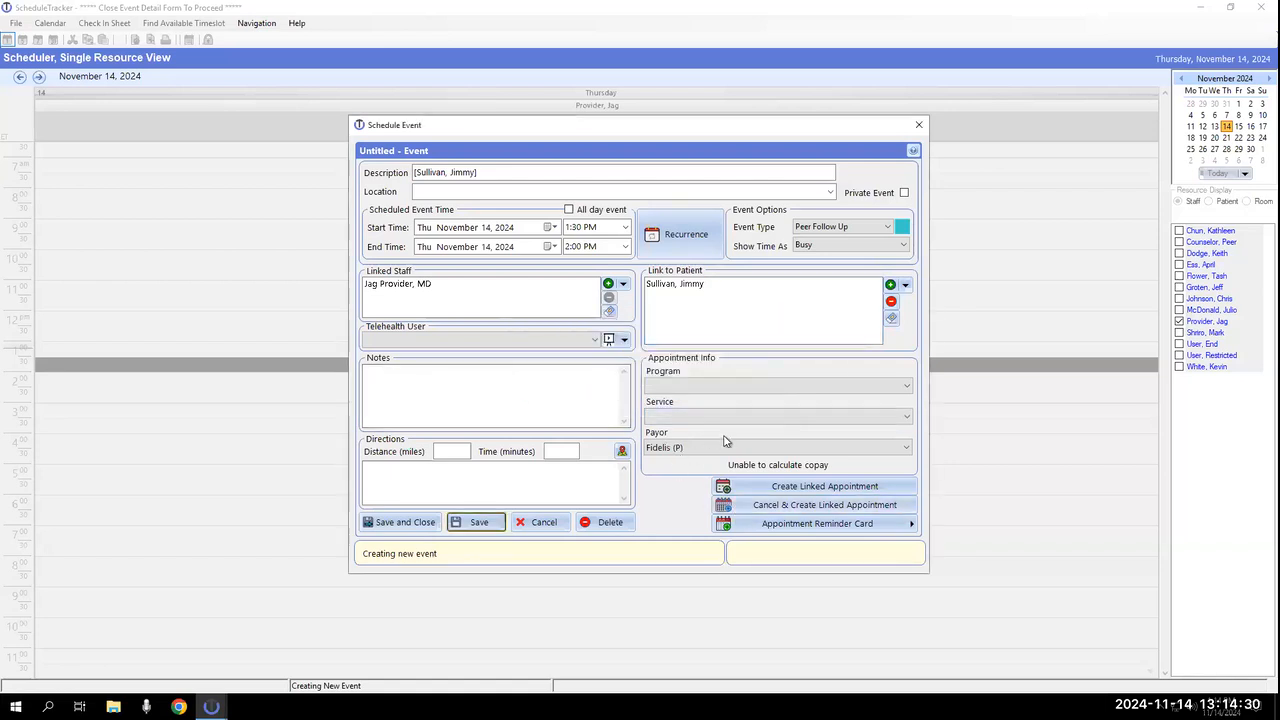
{"action": "left_click", "coordinate": [919, 125]}
{"action": "left_click", "coordinate": [649, 395]}
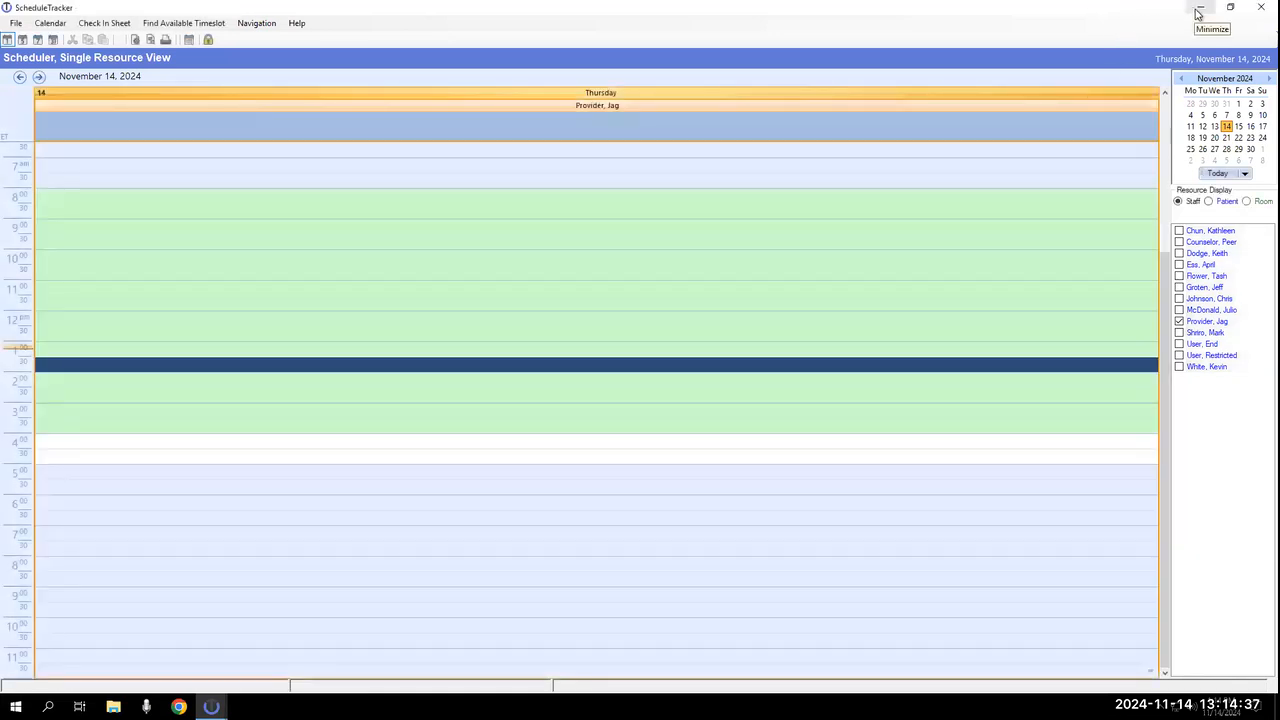
- Return to the main ClinicTracker window and view the appointment save restrictions by insurer for BCBS
{"action": "left_click", "coordinate": [1196, 10]}
{"action": "left_click", "coordinate": [125, 24]}
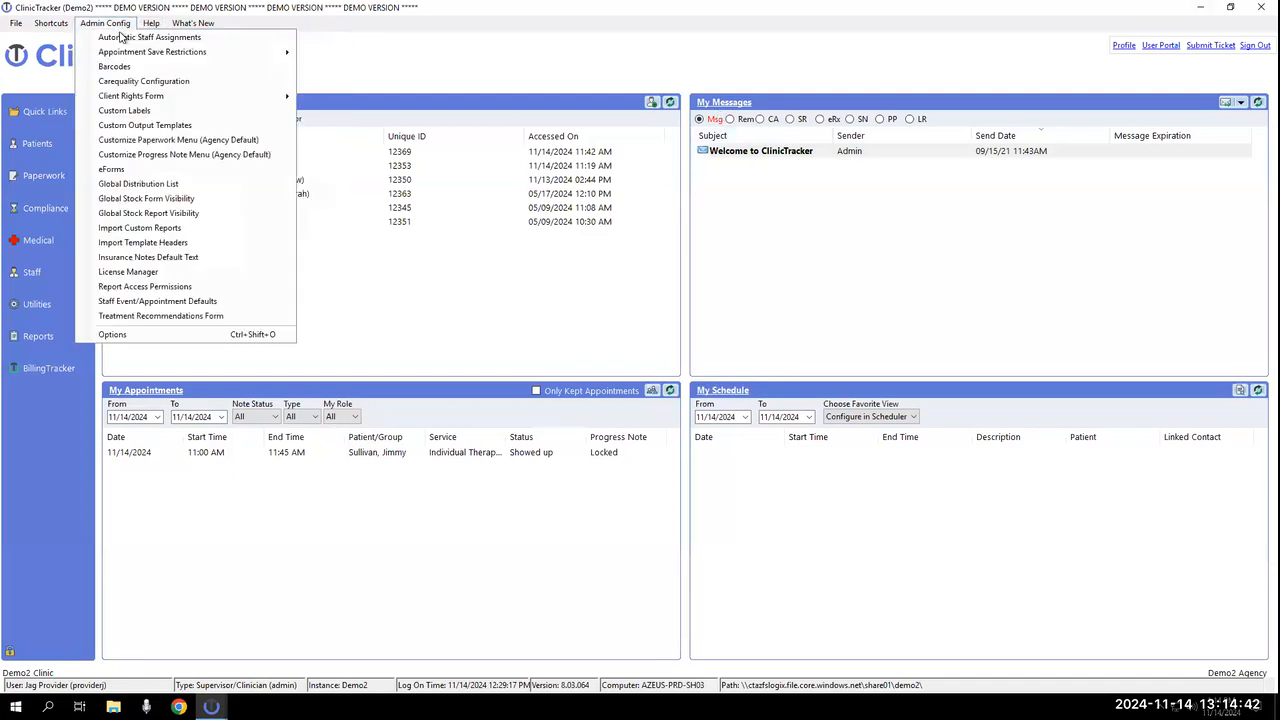
{"action": "mouse_move", "coordinate": [288, 52]}
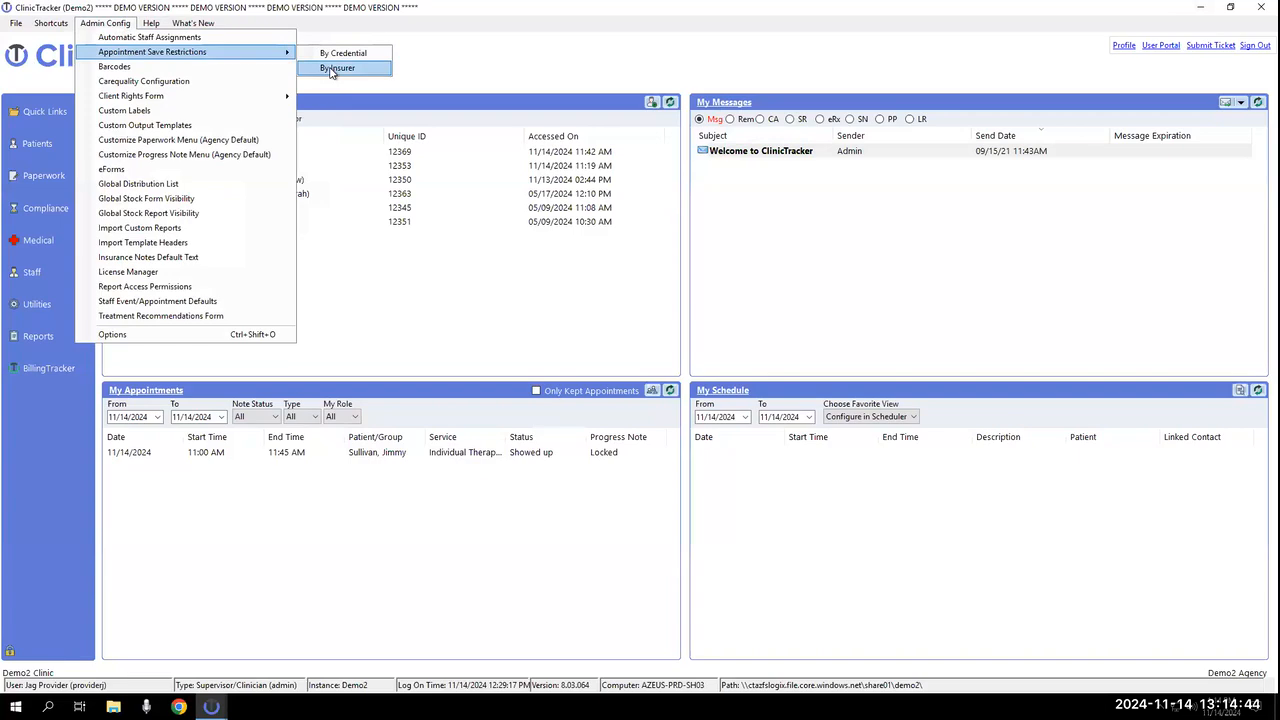
{"action": "left_click", "coordinate": [332, 70]}
{"action": "left_click", "coordinate": [470, 258]}
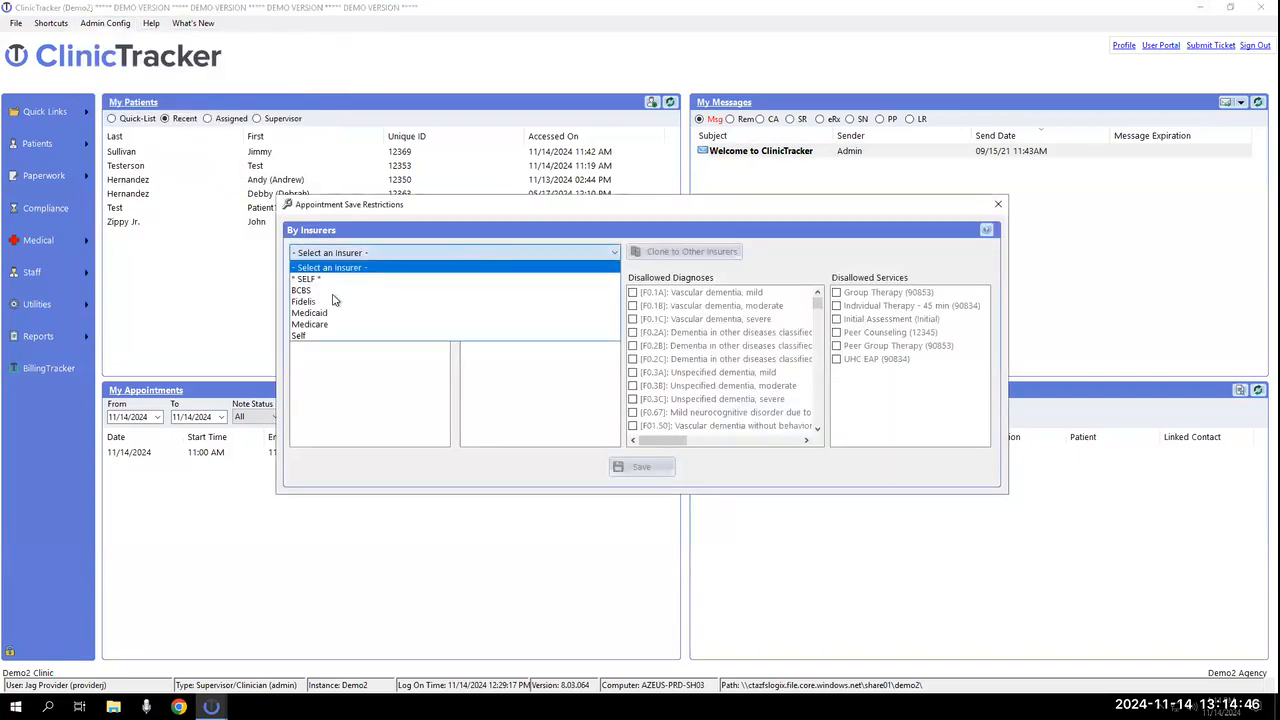
{"action": "left_click", "coordinate": [322, 290]}
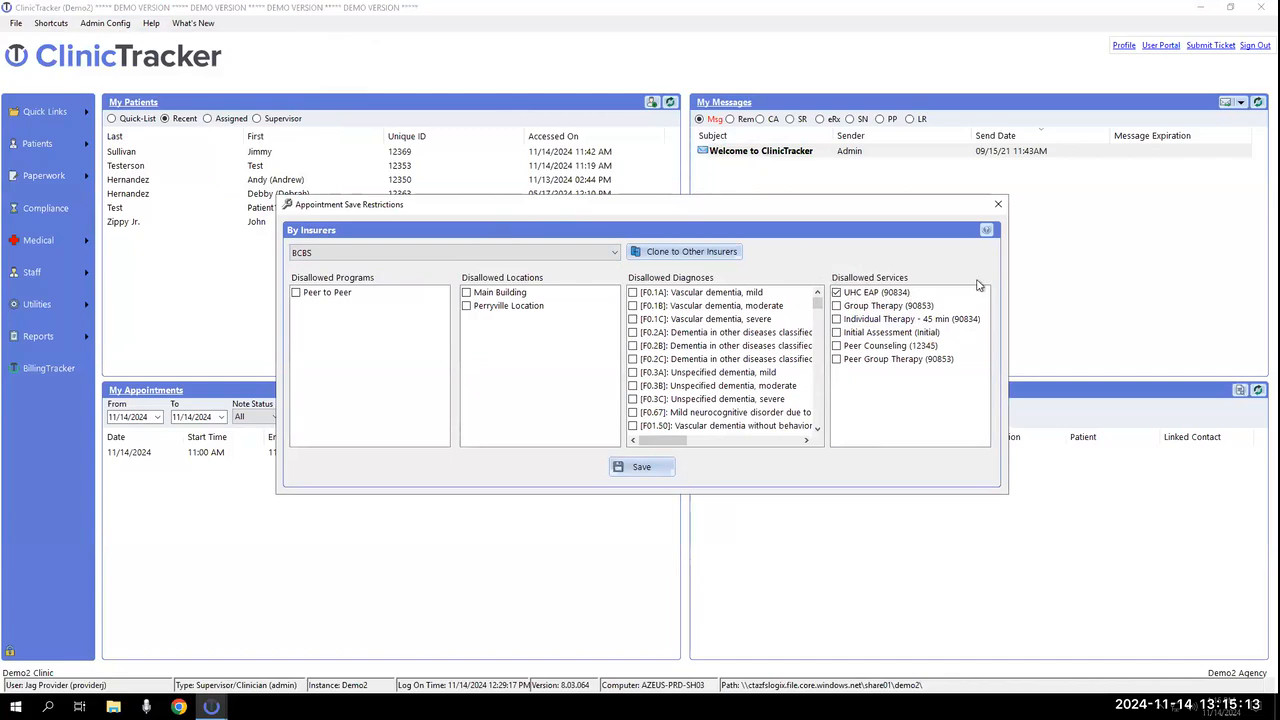
{"action": "left_click", "coordinate": [997, 207]}
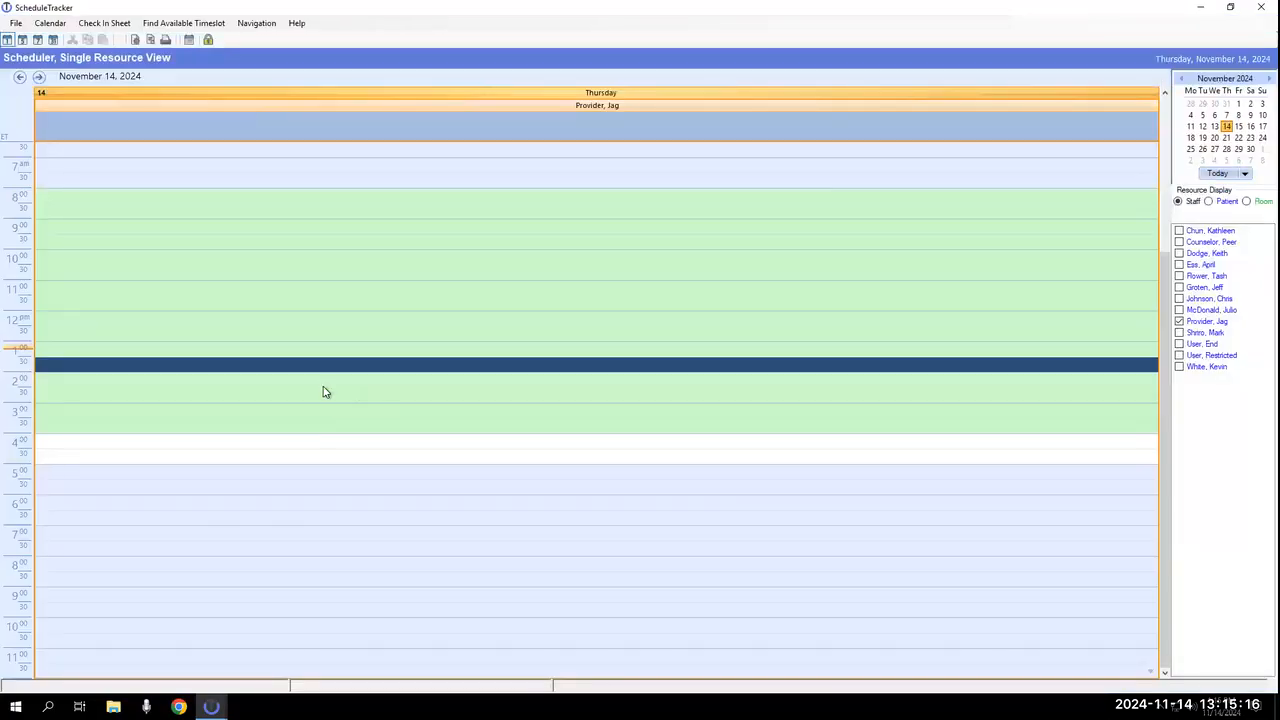
- Create a 1:30 PM event for the second recent patient, with service UHC EAP (90834) and program Peer to Peer
{"action": "double_click", "coordinate": [322, 369]}
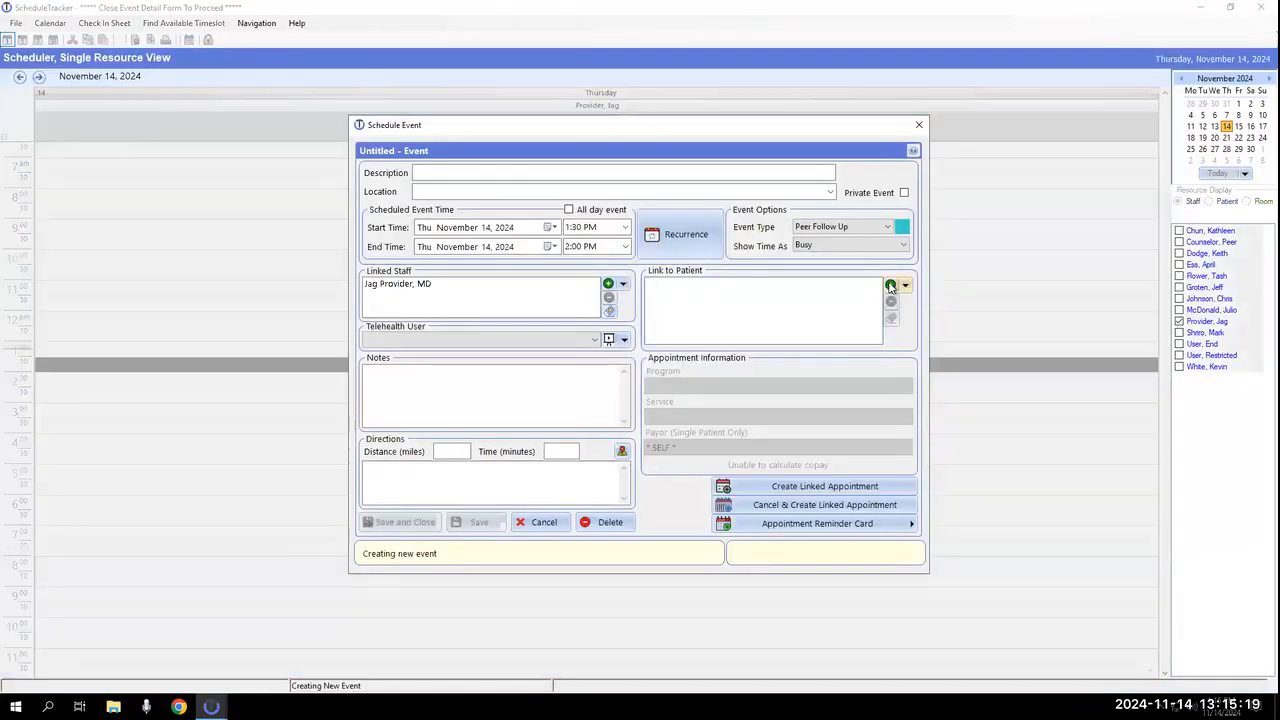
{"action": "left_click", "coordinate": [890, 285]}
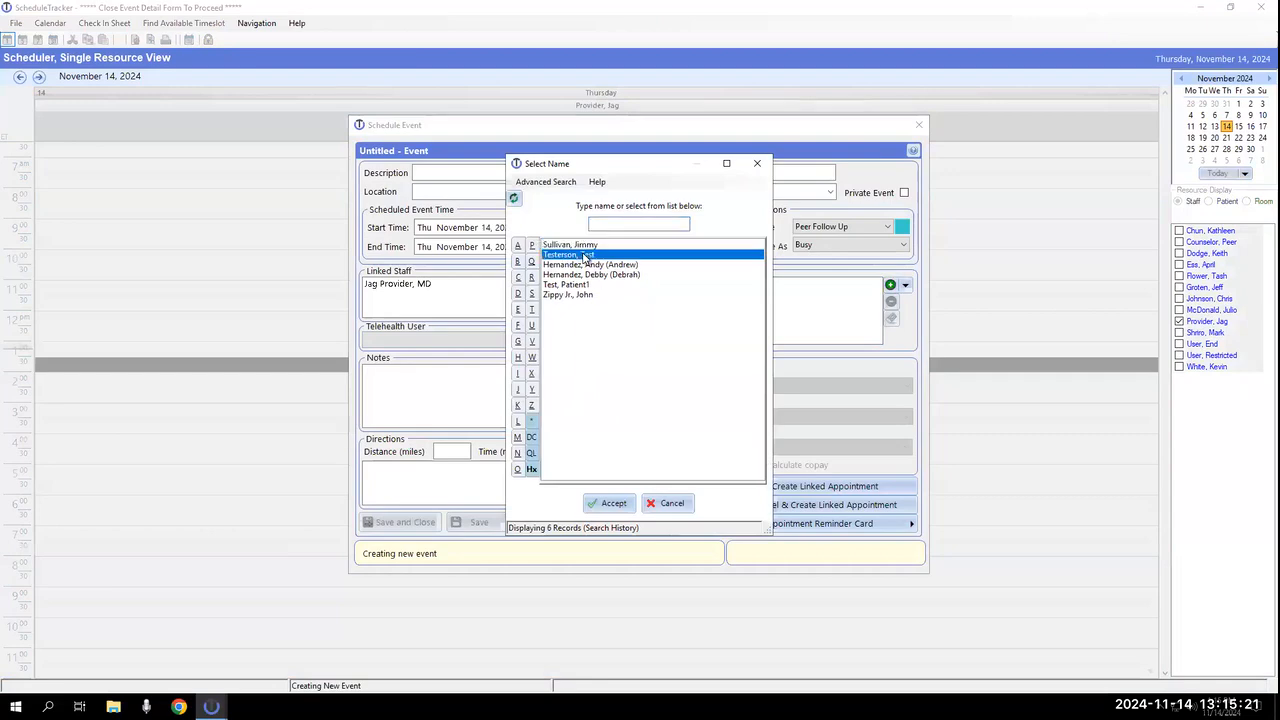
{"action": "double_click", "coordinate": [585, 255]}
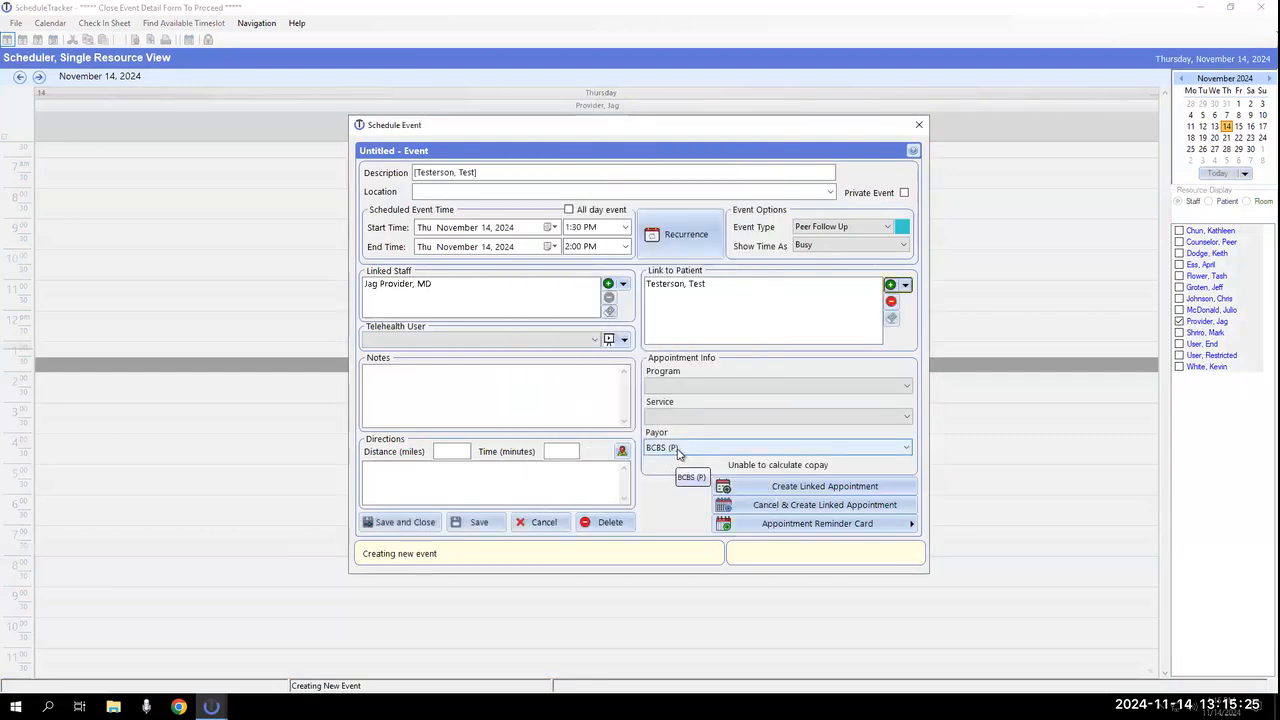
{"action": "left_click", "coordinate": [700, 416]}
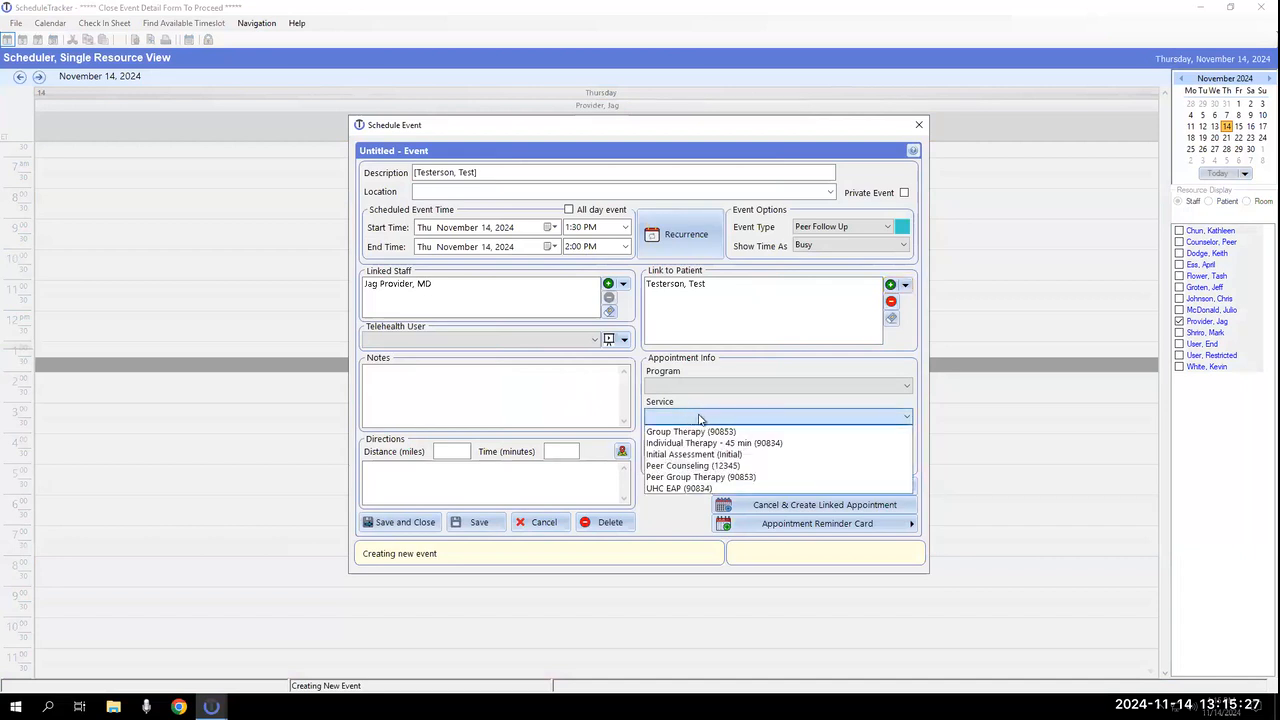
{"action": "left_click", "coordinate": [690, 489]}
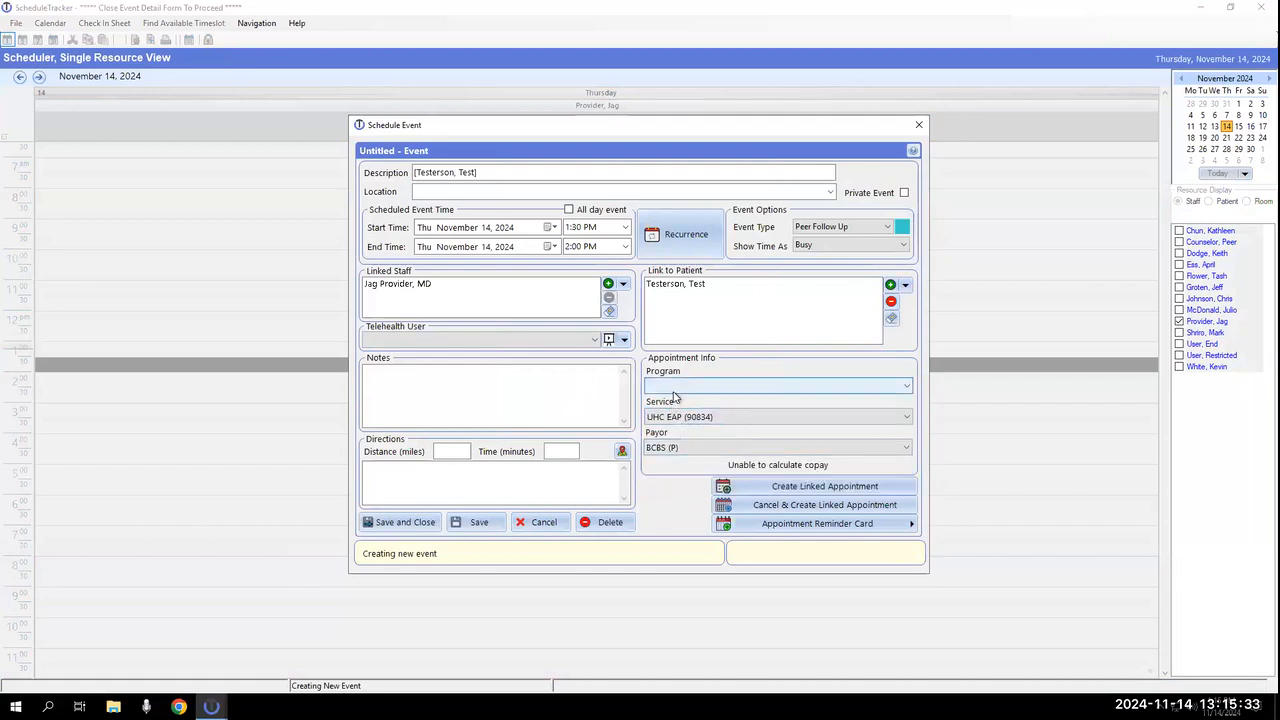
{"action": "left_click", "coordinate": [675, 387]}
{"action": "left_click", "coordinate": [675, 401]}
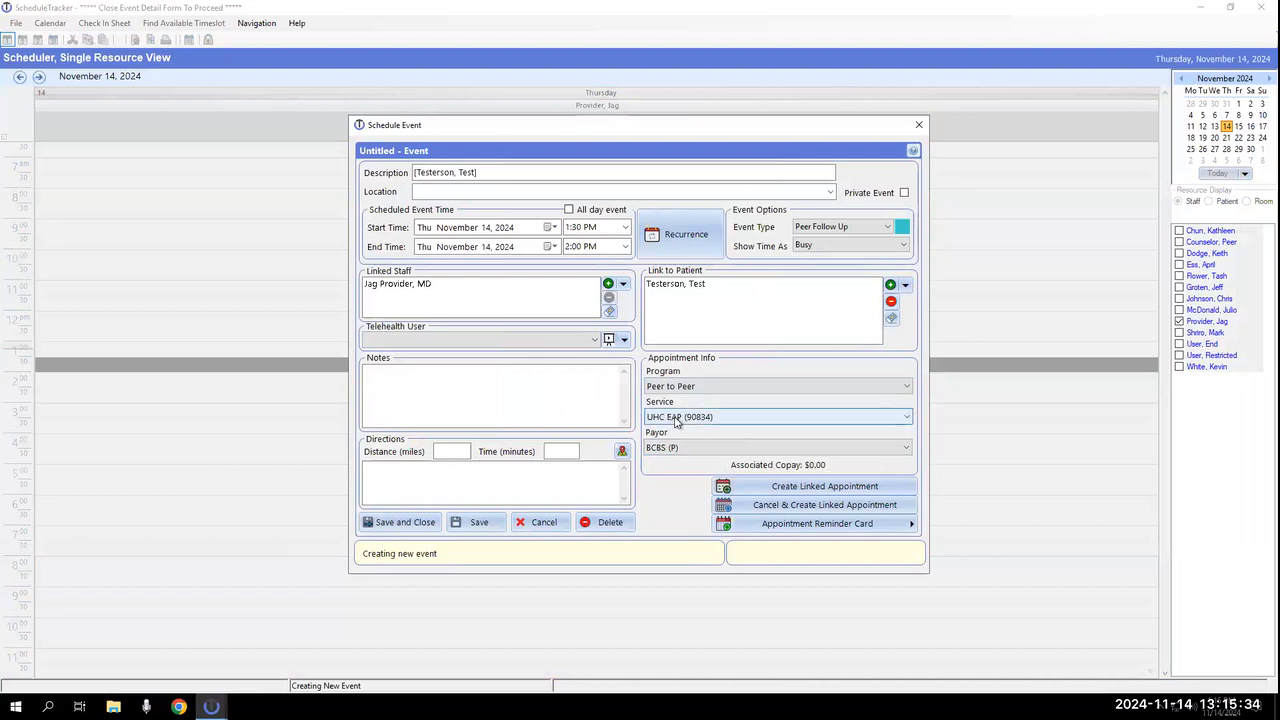
- Try to save the event that combines the BCBS payor with the UHC EAP (90834) service, and dismiss the restriction message
{"action": "left_click", "coordinate": [481, 523]}
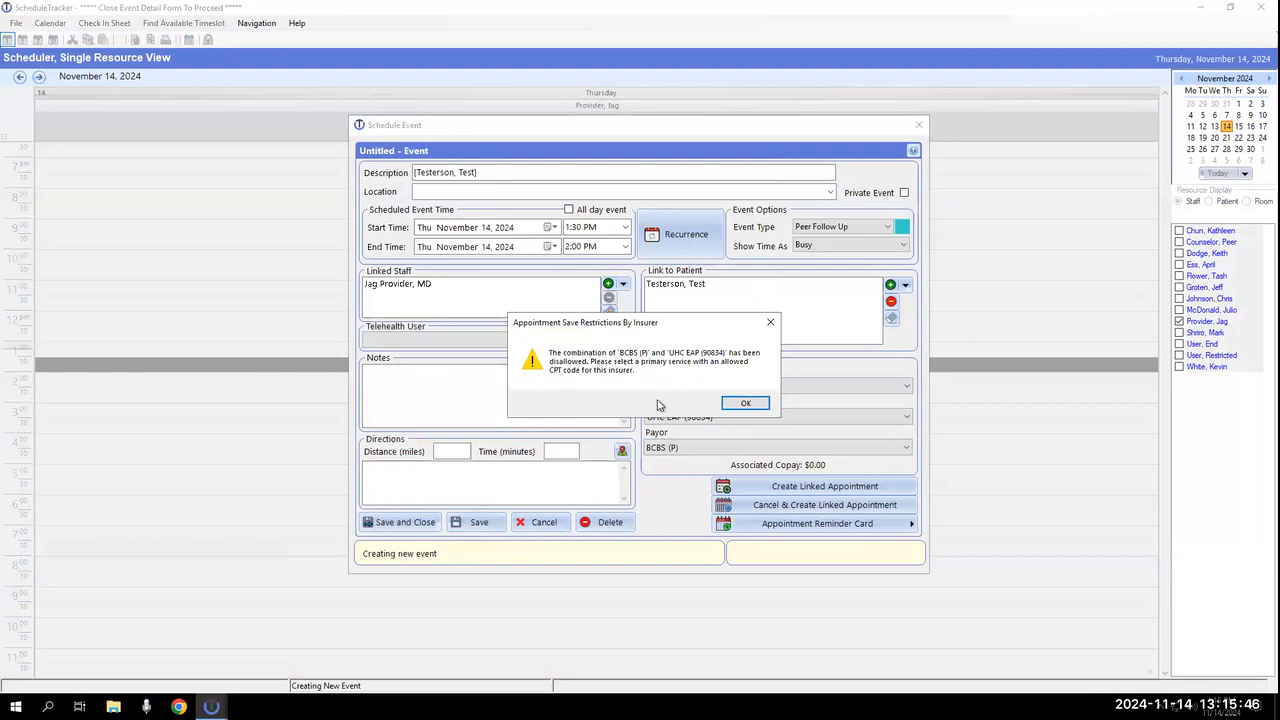
{"action": "left_click_drag", "start_coordinate": [690, 325], "coordinate": [679, 296]}
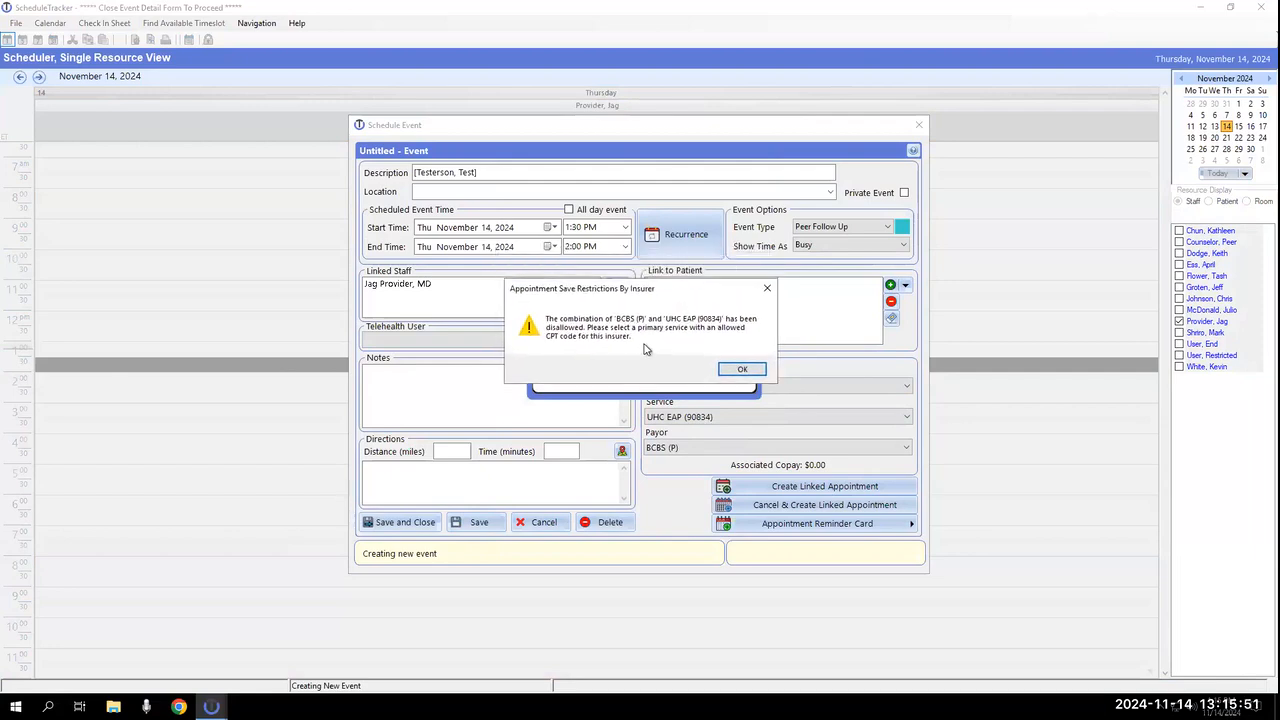
{"action": "left_click", "coordinate": [742, 371]}
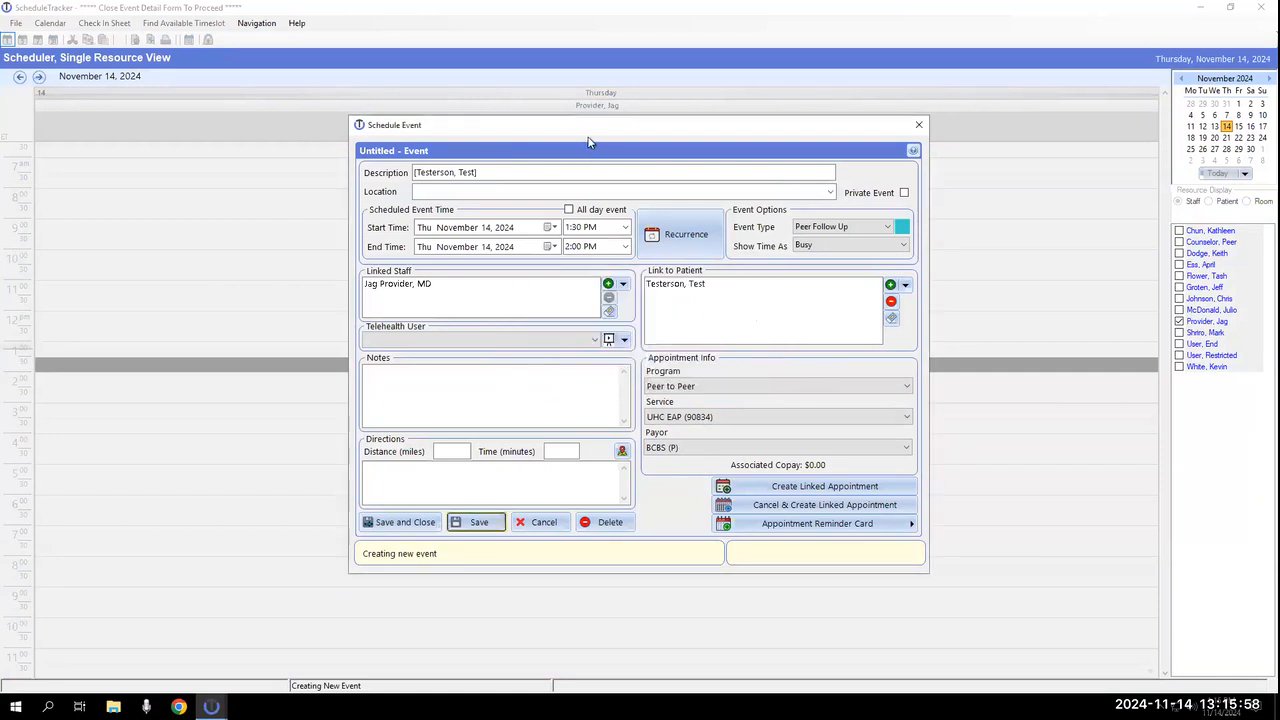